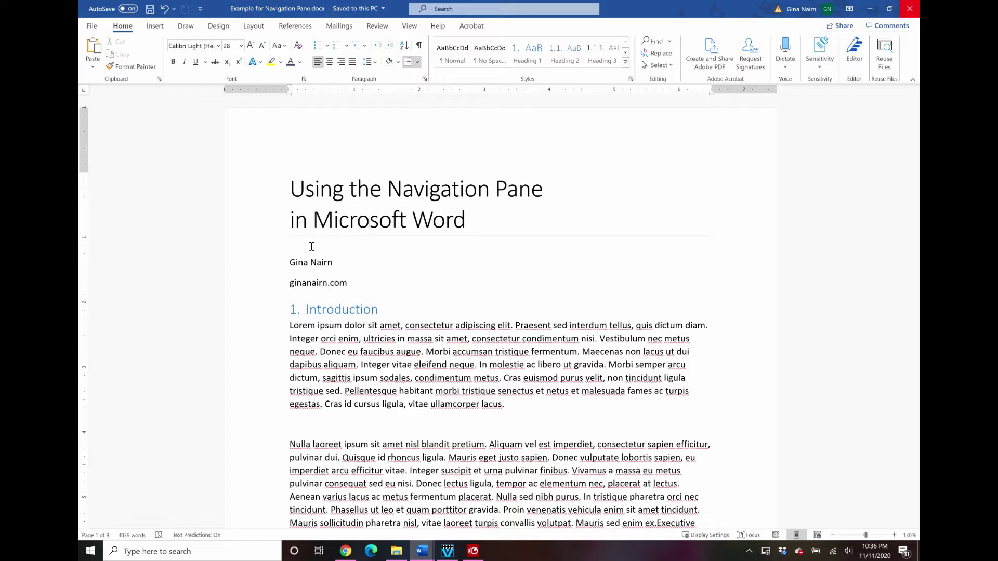
Show the Navigation Pane from the View tab so headings 1. Introduction through Appendix D are listed
left_click(290, 220)
left_click(409, 27)
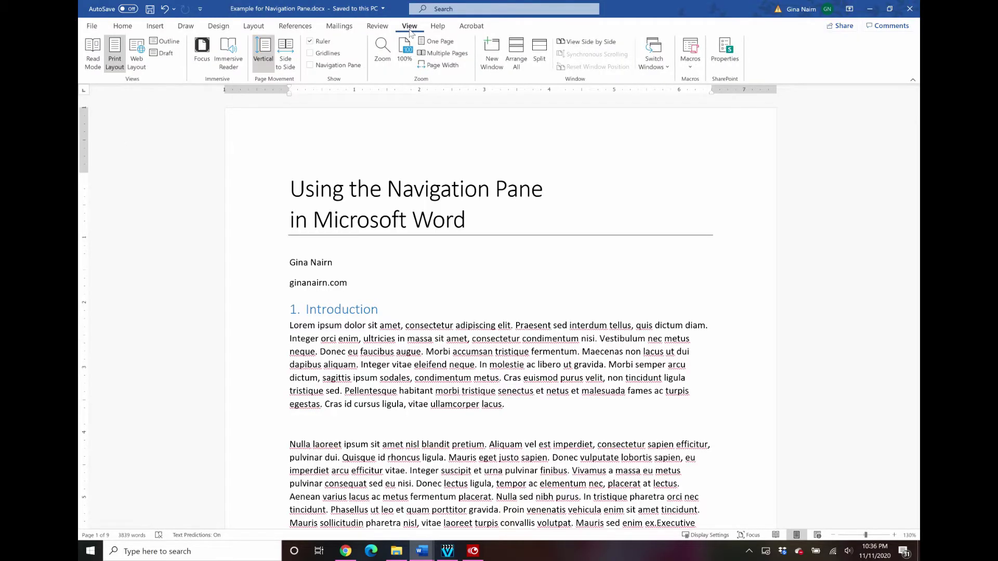
left_click(310, 66)
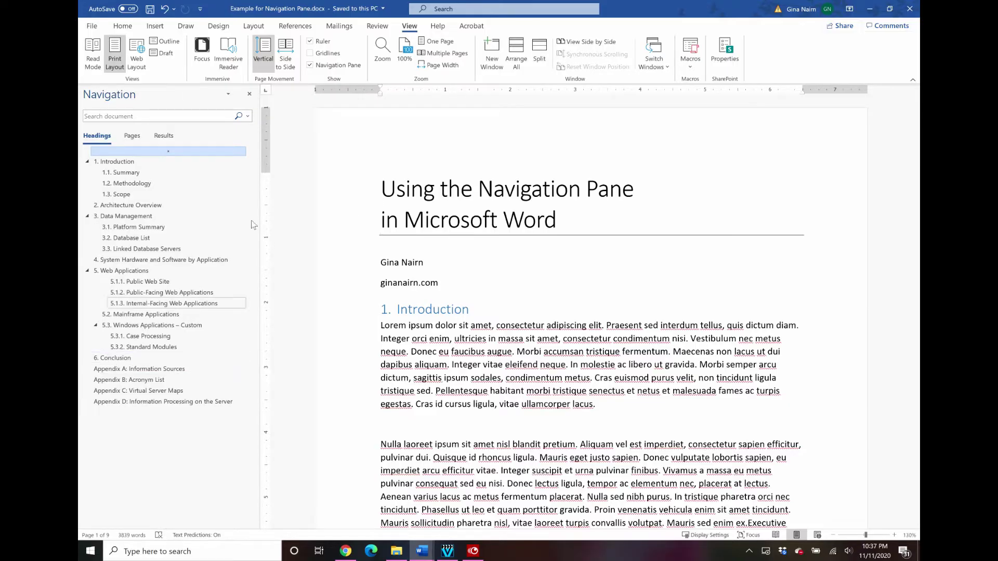
Search the document for 'data' with Ctrl+F, highlighting the three matching headings
scroll(461, 234, "down", 20)
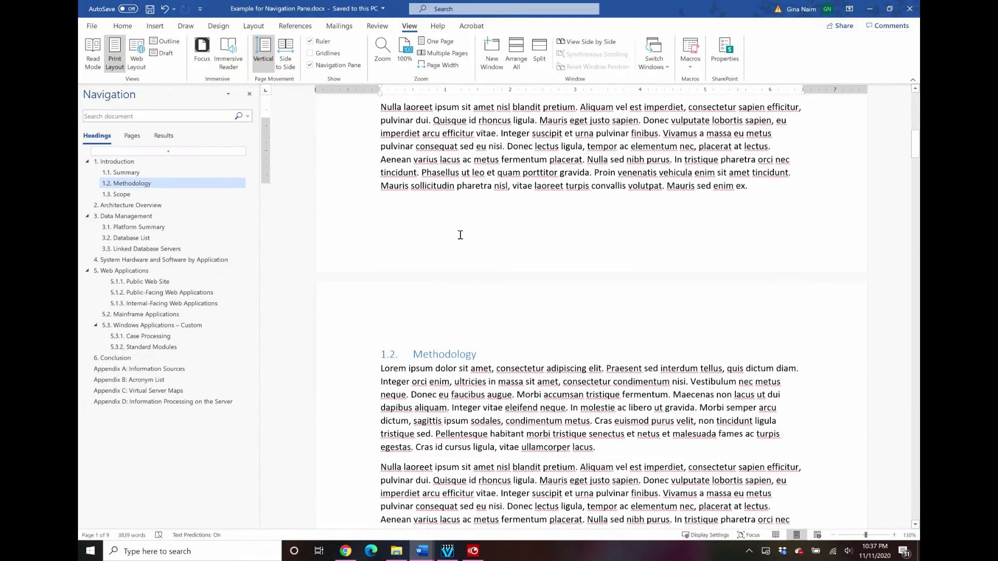
scroll(460, 235, "down", 7)
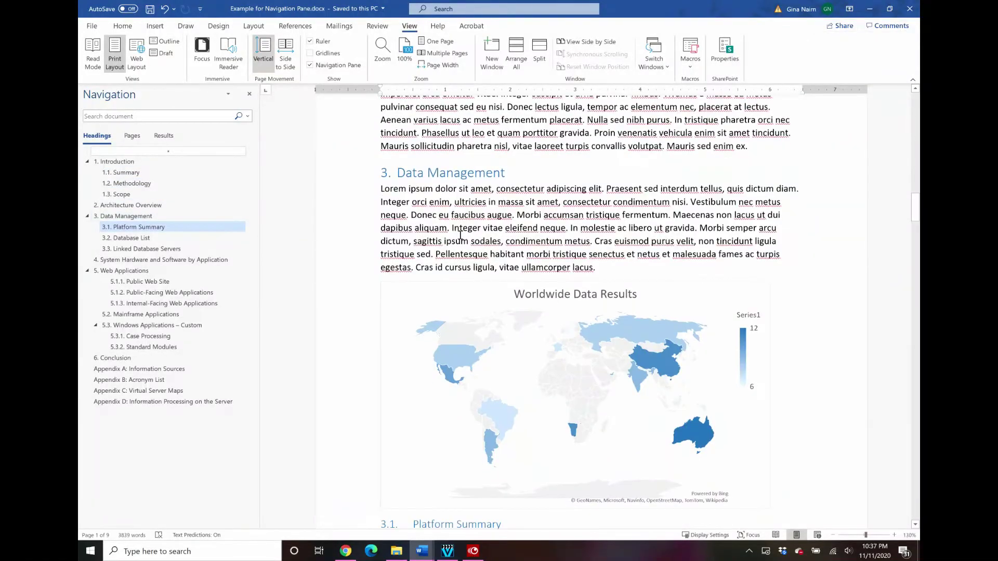
scroll(459, 234, "up", 11)
scroll(460, 235, "up", 10)
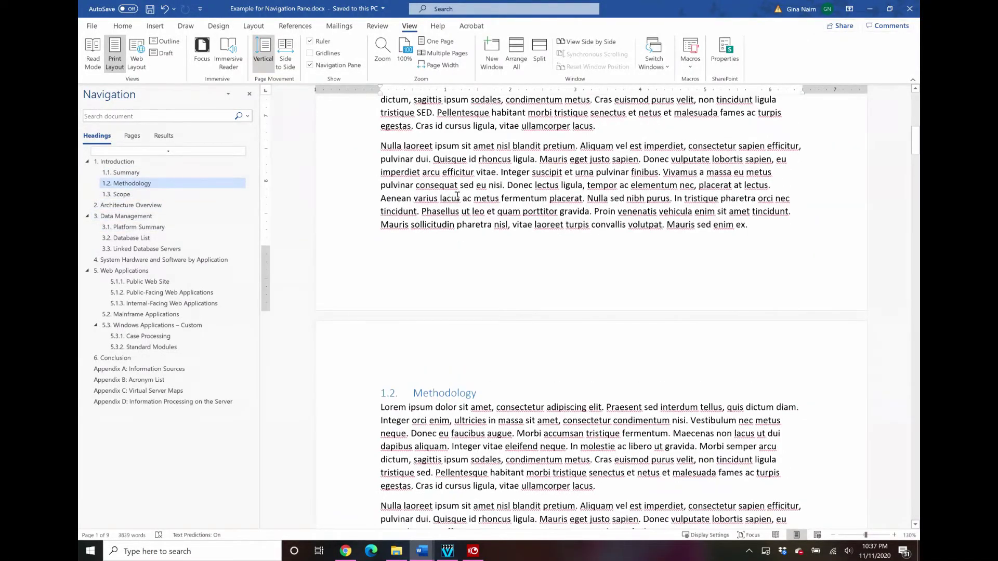
key("ctrl+f")
key("Return")
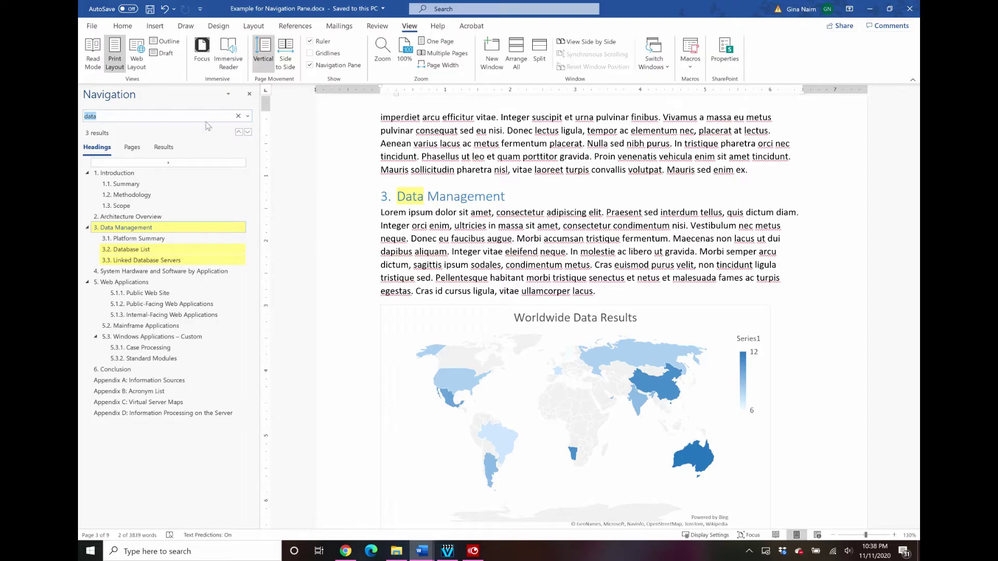
left_click(107, 113)
Delete the 'data' search term to clear the highlights, then open the Styles pane from Home
double_click(91, 113)
key("BackSpace")
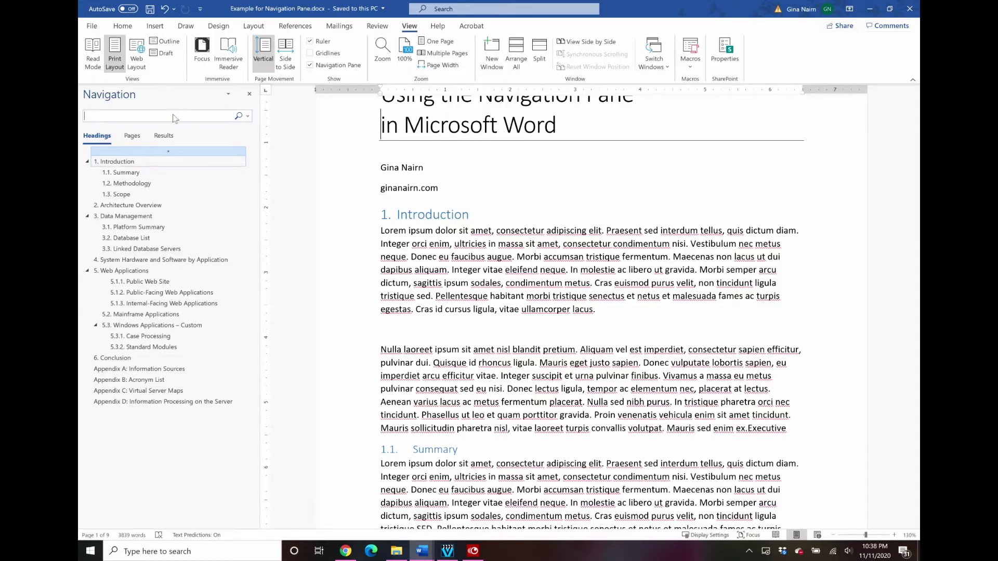
left_click(122, 26)
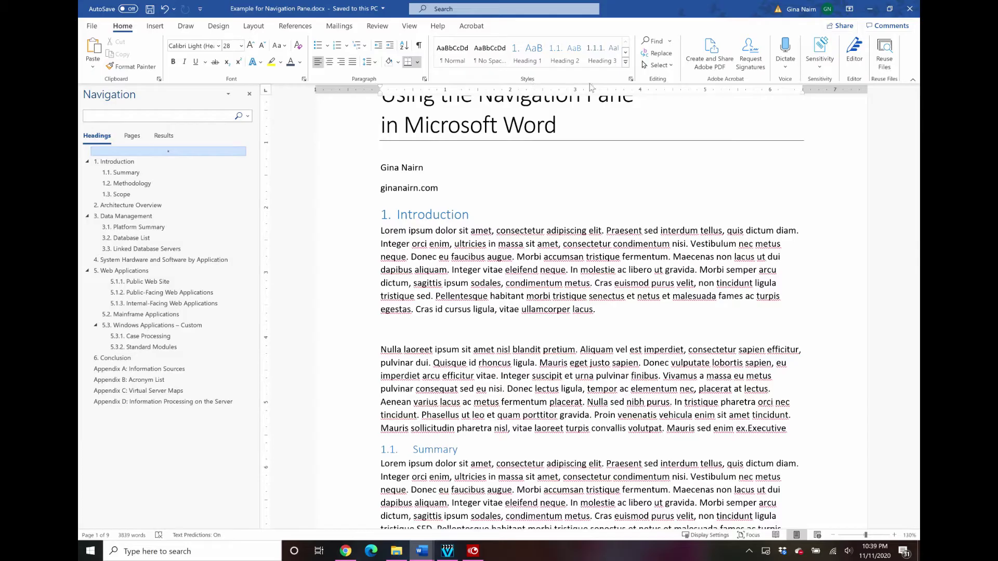
left_click(631, 79)
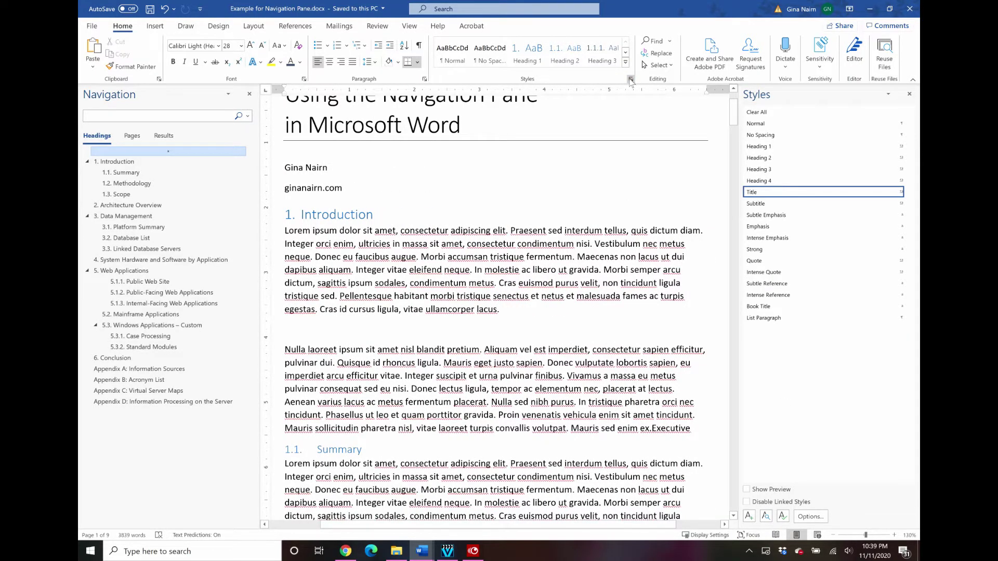
Confirm in the Styles pane that the Introduction heading uses Heading 1
mouse_move(796, 134)
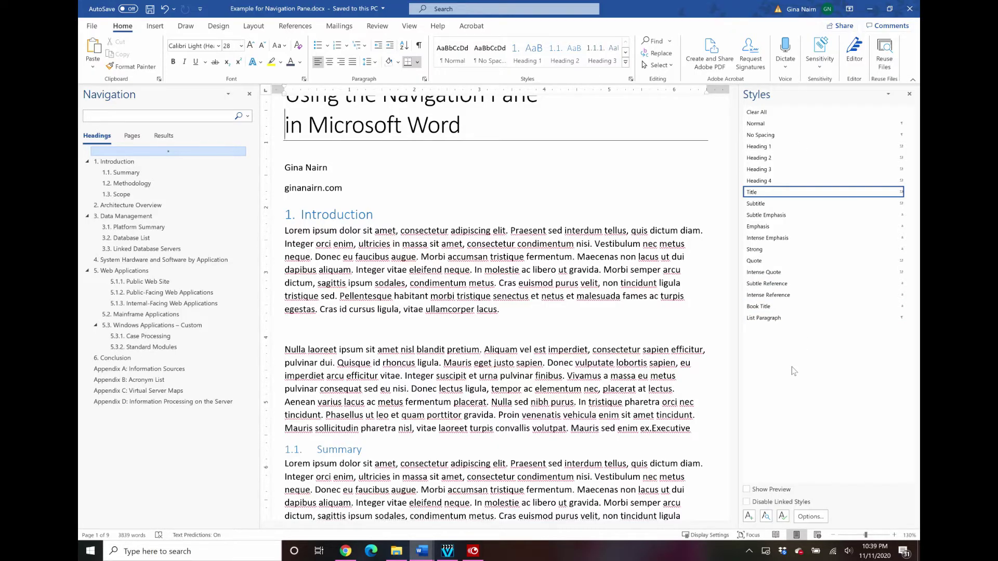
left_click(302, 215)
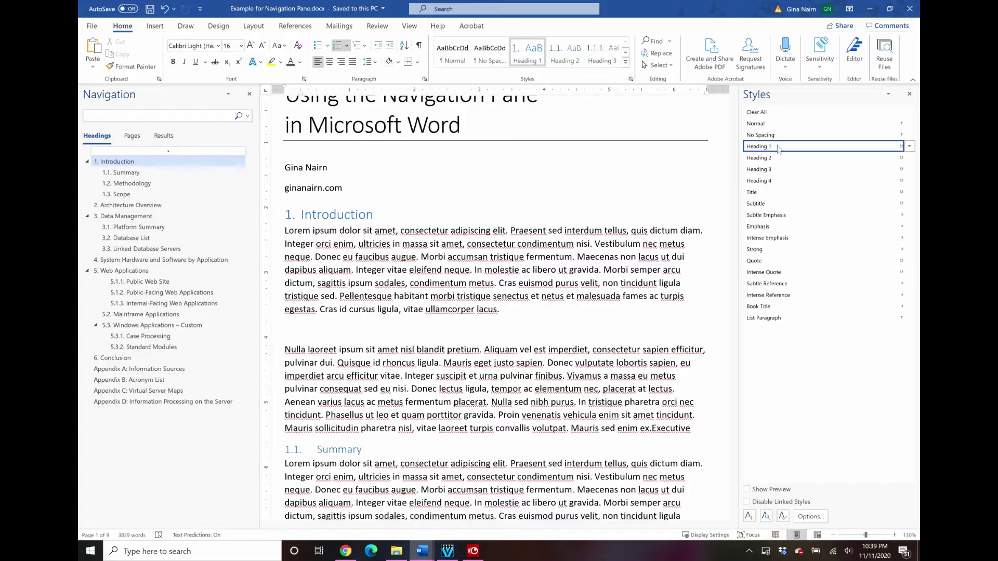
mouse_move(778, 150)
Close the Styles pane and replace 'sed' in the Introduction paragraph with 'SED'
left_click(909, 97)
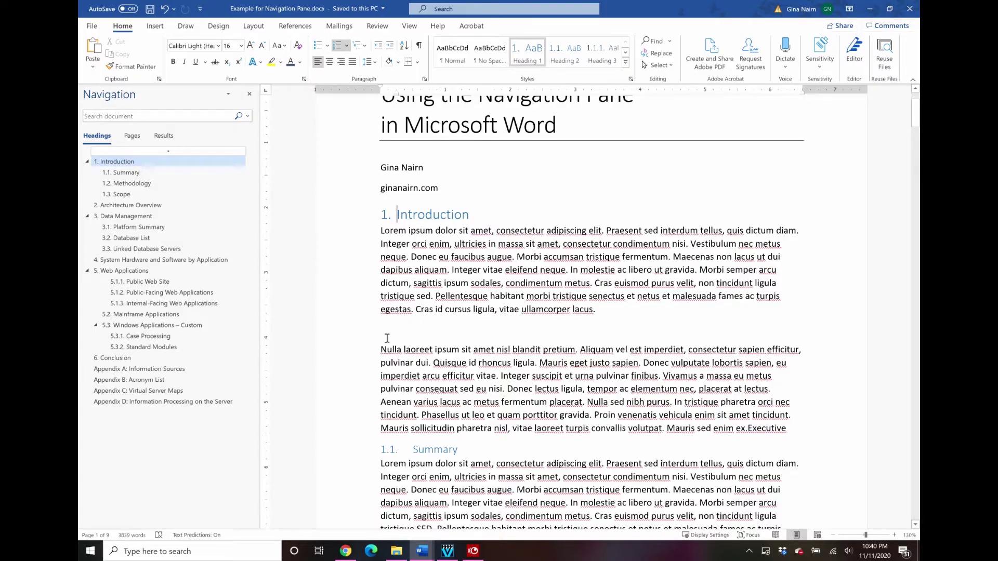
double_click(421, 297)
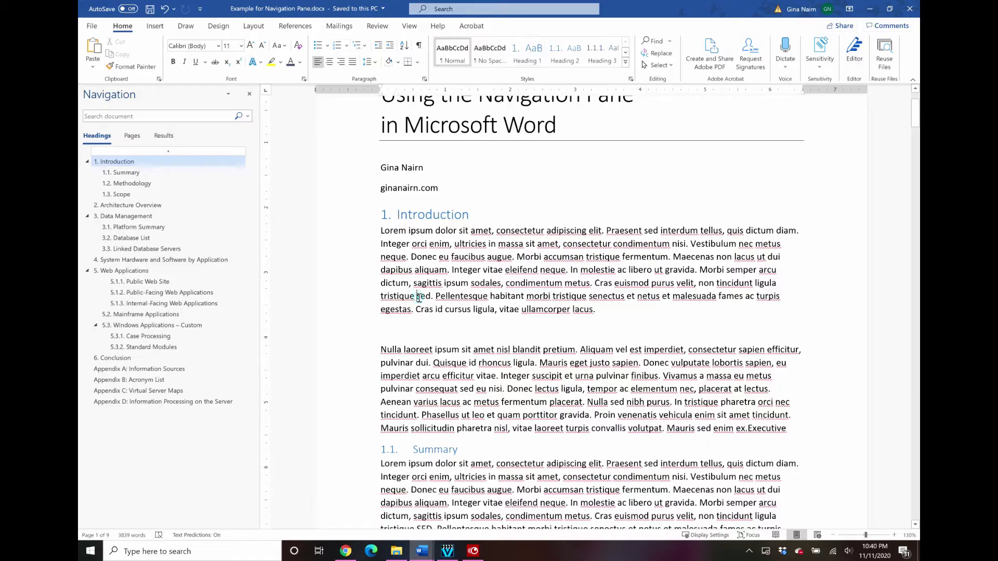
type("SED")
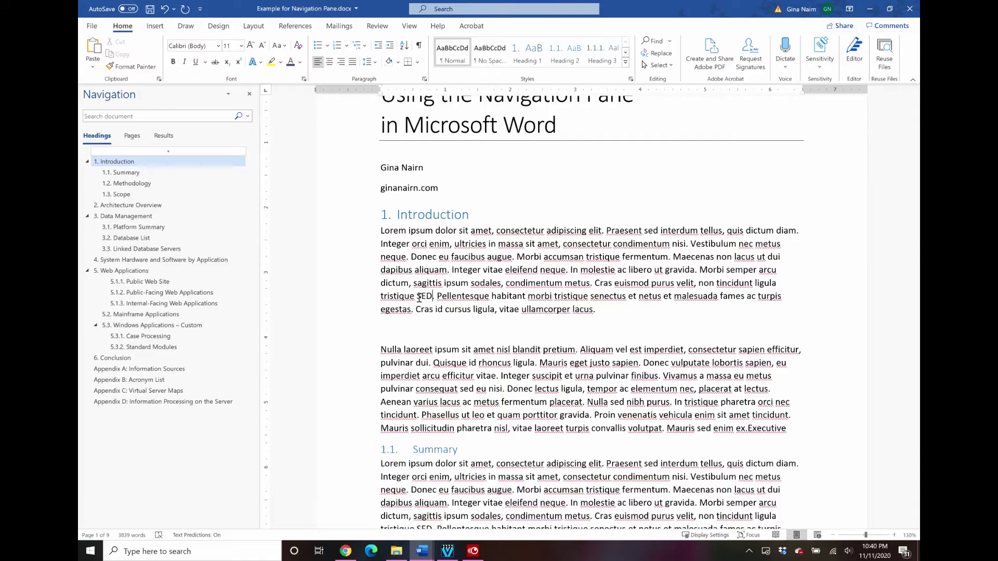
scroll(419, 298, "down", 15)
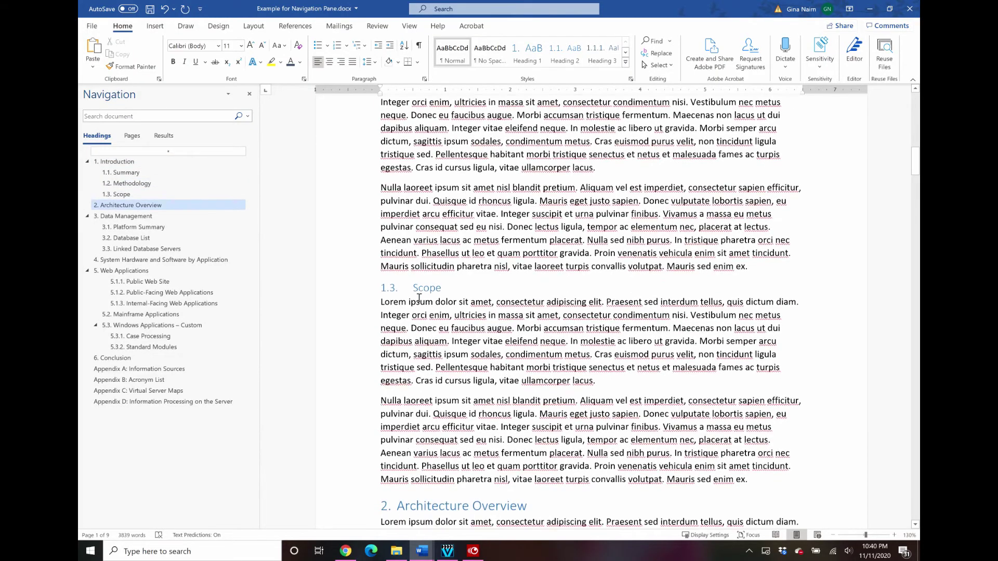
scroll(419, 297, "down", 6)
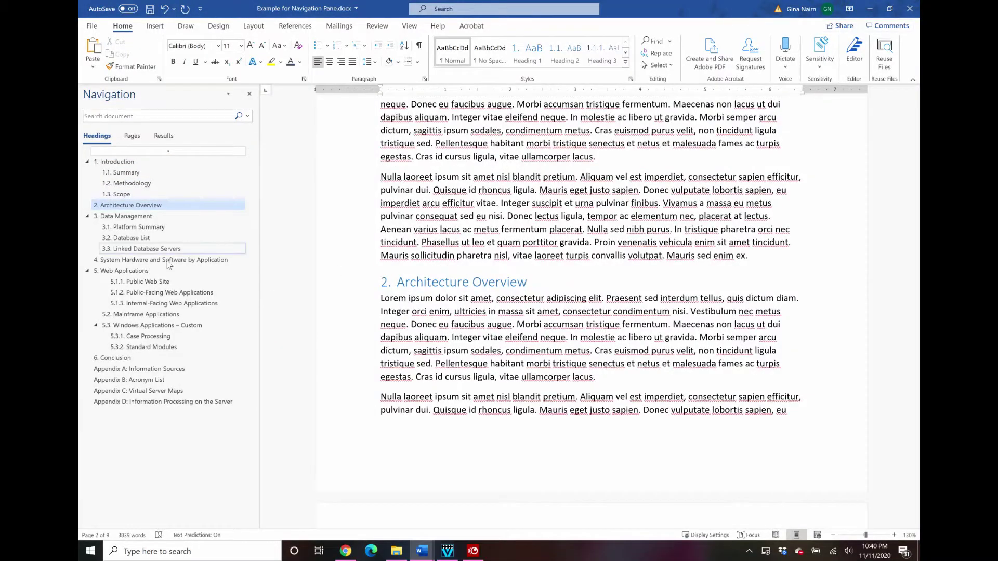
Add 'SED: Some Excellent Drama' below the QDD entry in Appendix B, then return to 1. Introduction
left_click(118, 384)
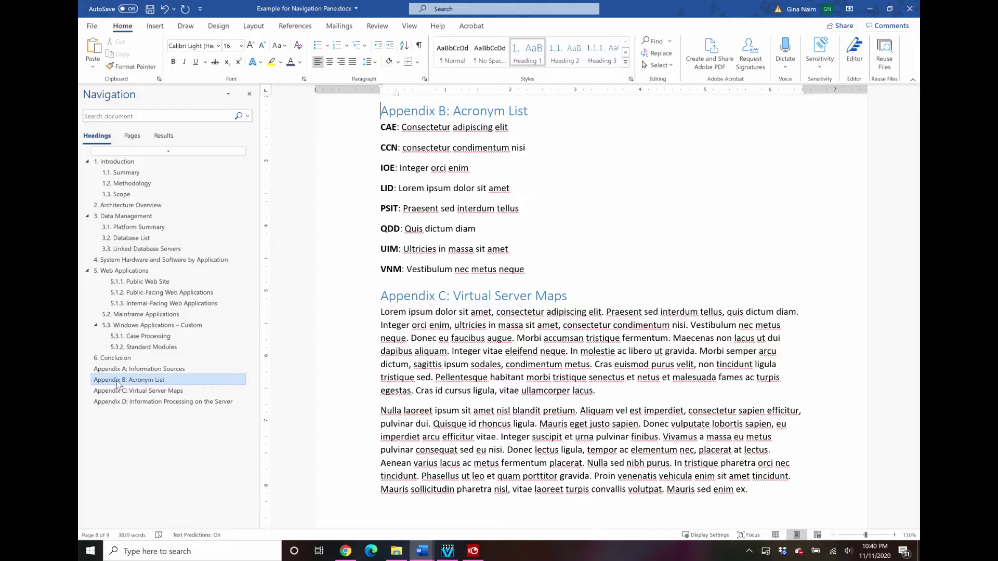
left_click(470, 168)
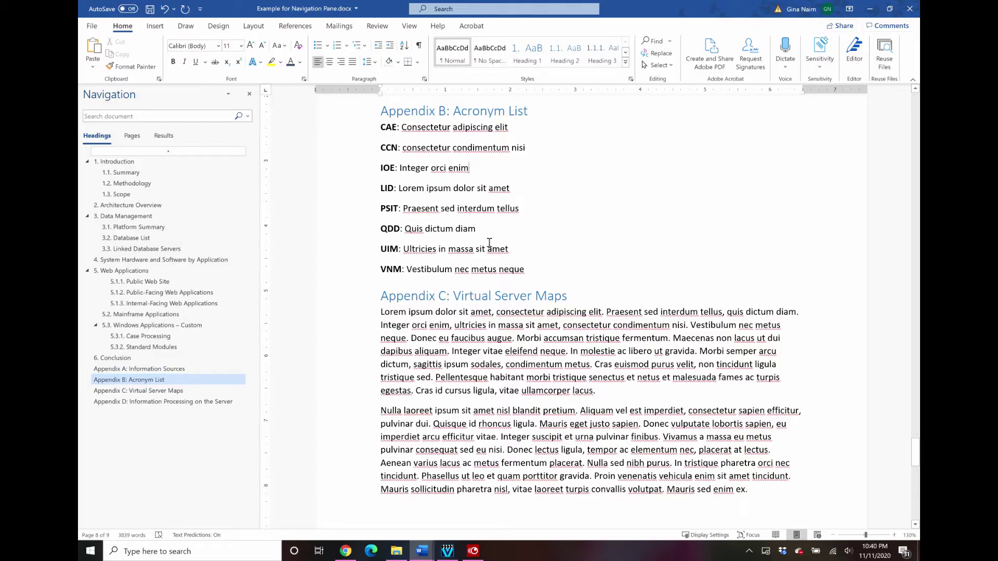
left_click(501, 225)
key("Return")
type("SED")
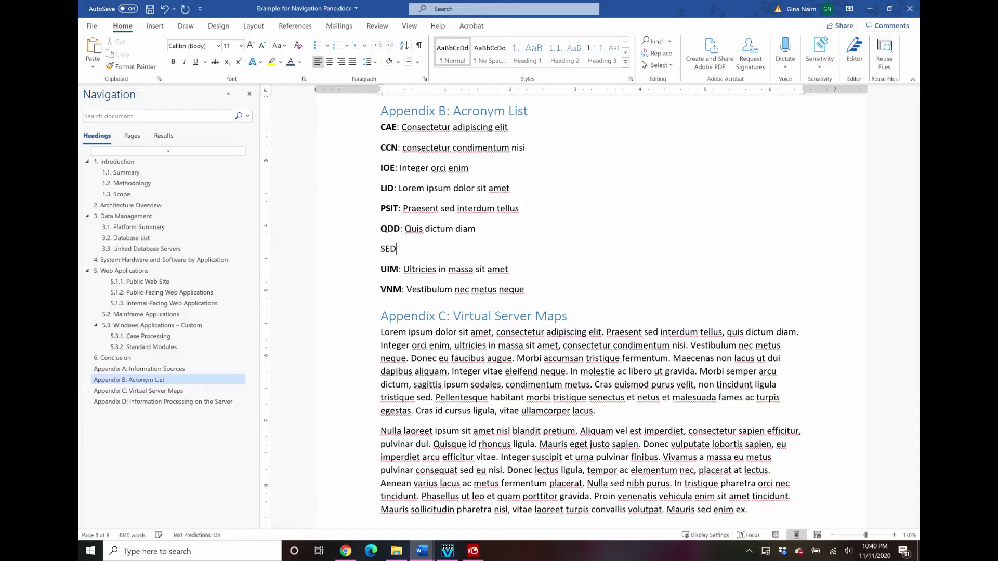
type(": Some Excellent Drama")
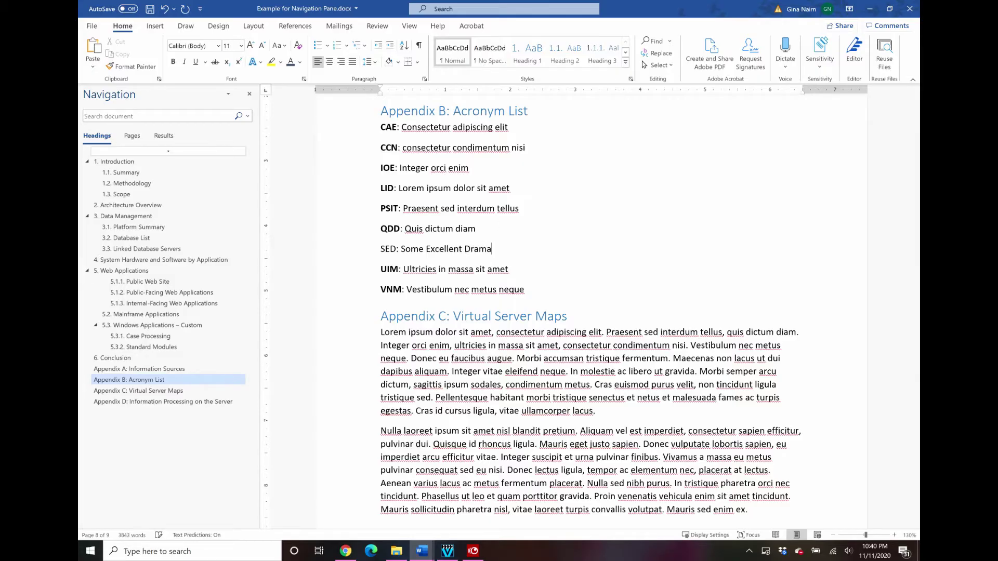
left_click(118, 161)
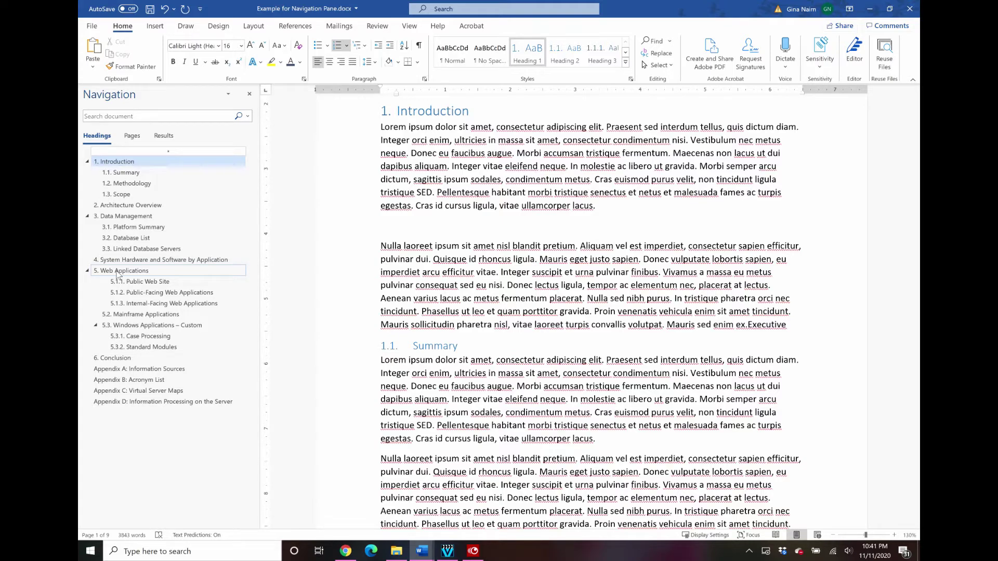
left_click(117, 275)
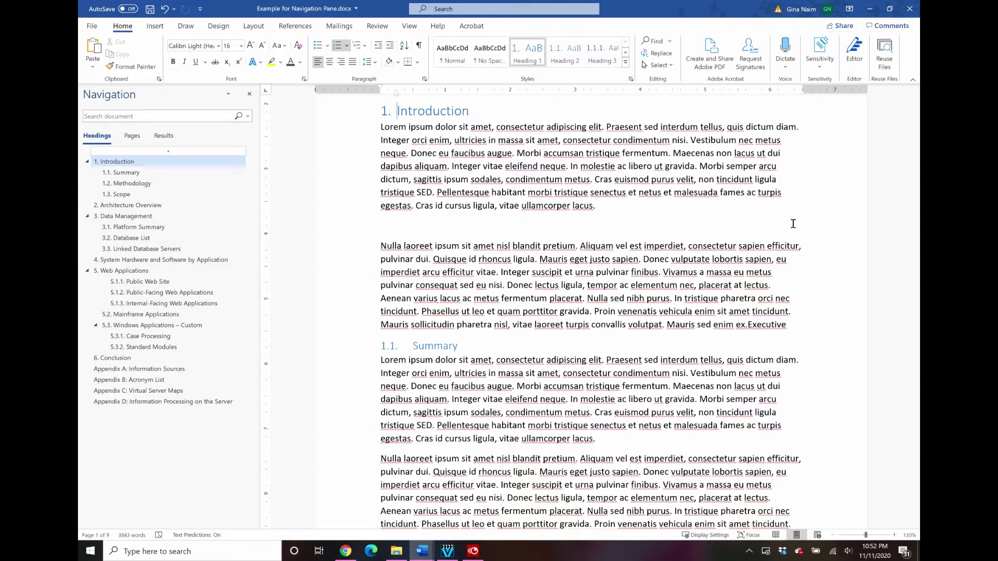
Remove the blank line after the Introduction's first paragraph, and undo a Summary/Methodology deletion
left_click(394, 230)
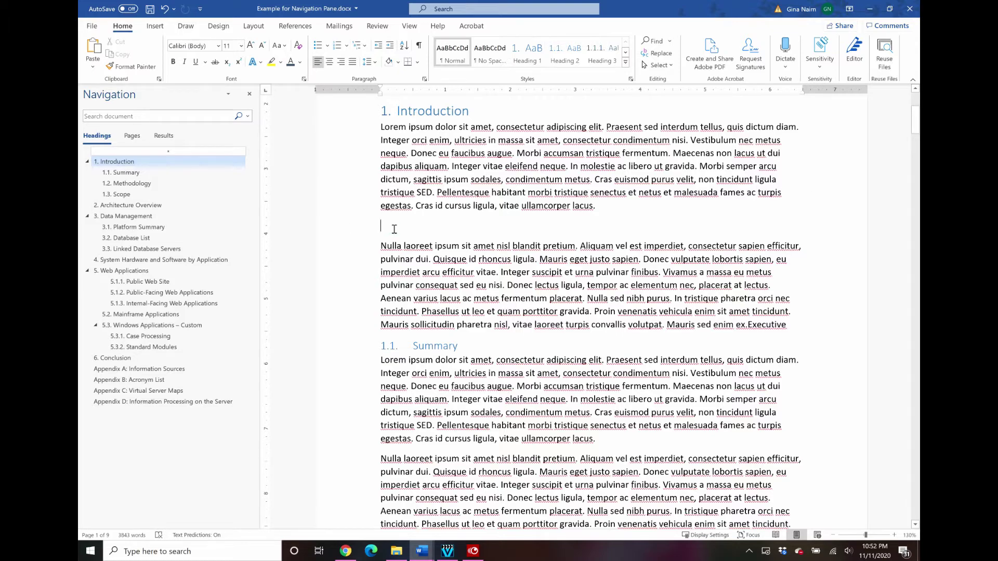
key("BackSpace")
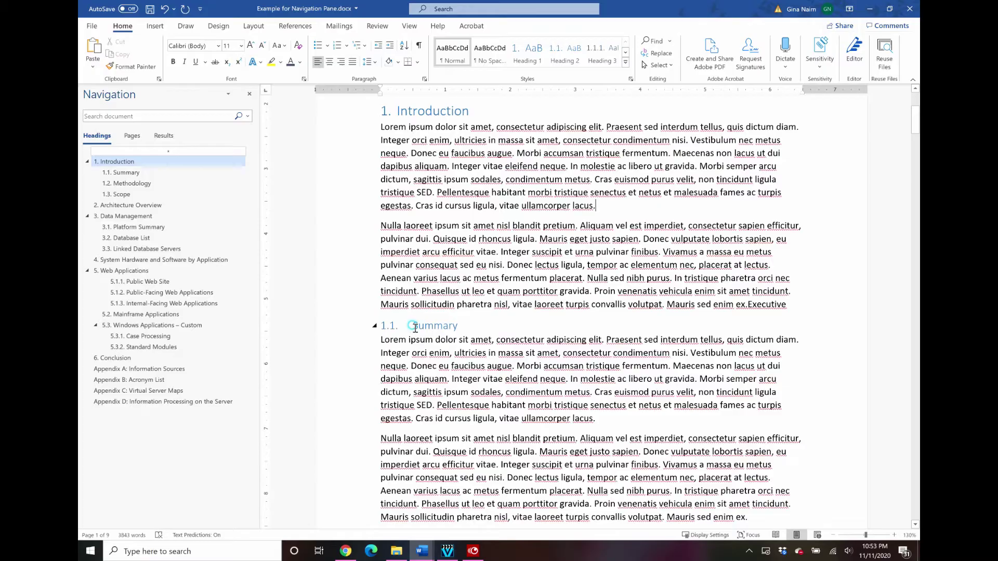
left_click_drag(413, 326, 770, 191)
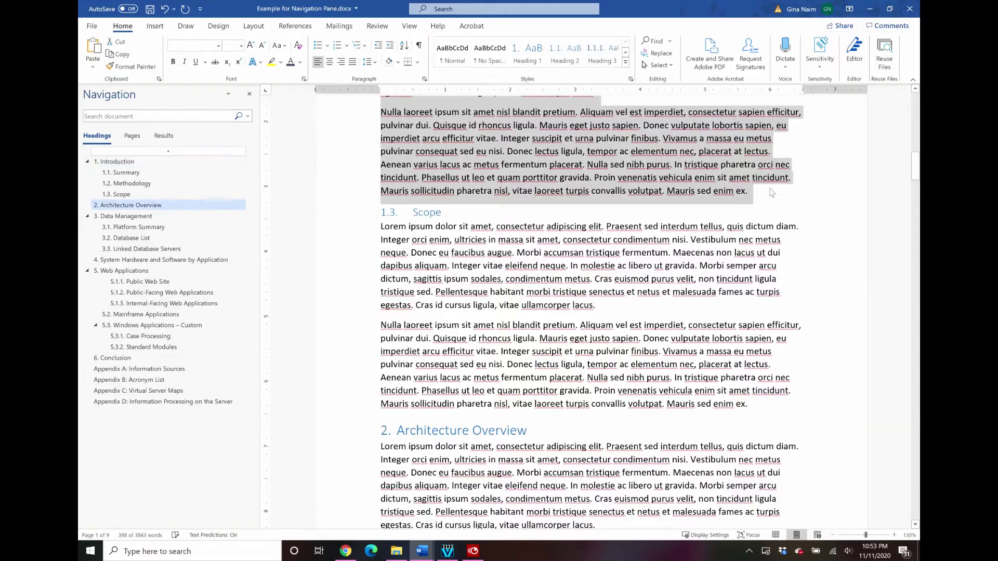
key("Delete")
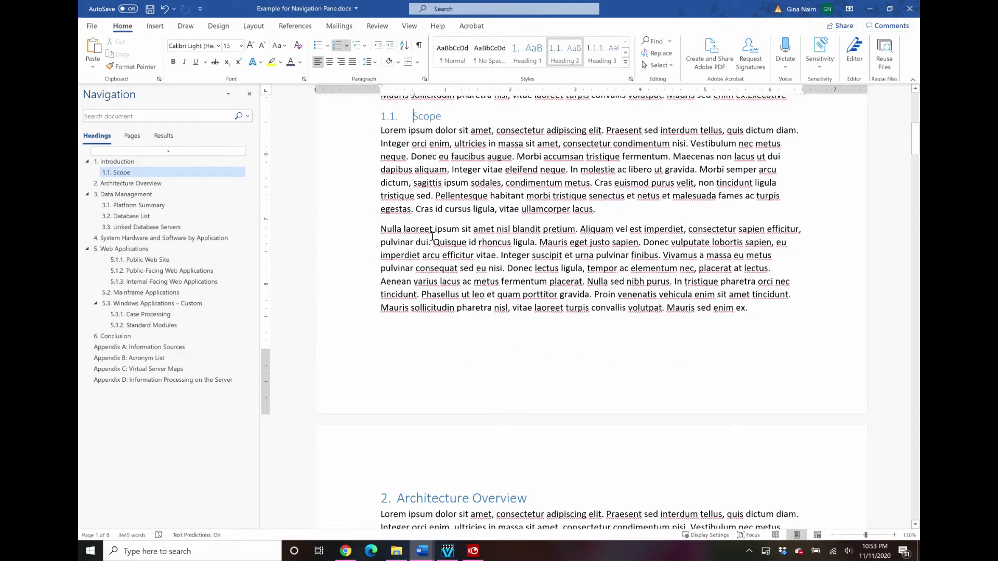
key("ctrl+z")
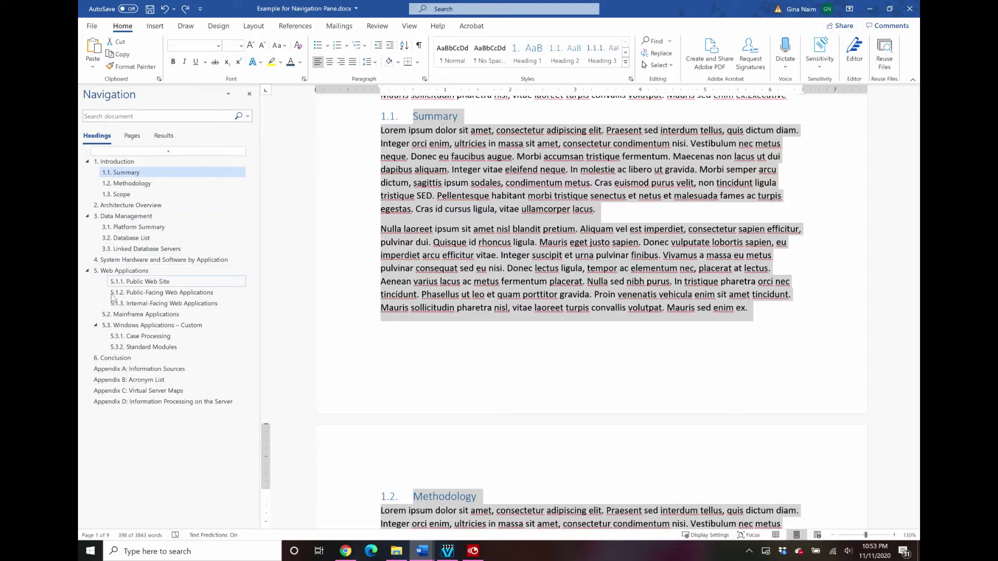
left_click(136, 306)
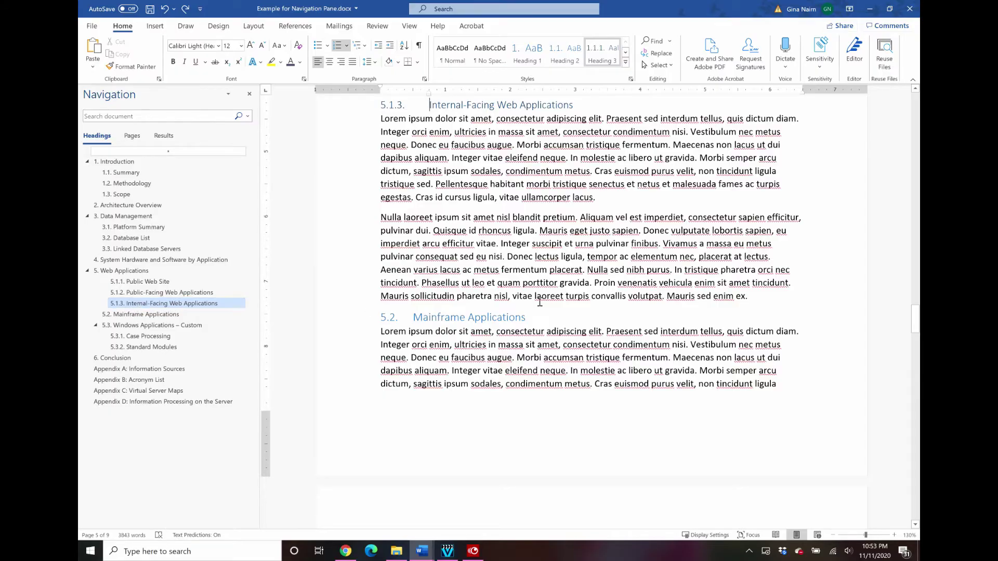
Drag Internal-Facing Web Applications above Public-Facing in the outline, making it 5.1.2
scroll(504, 162, "up", 5)
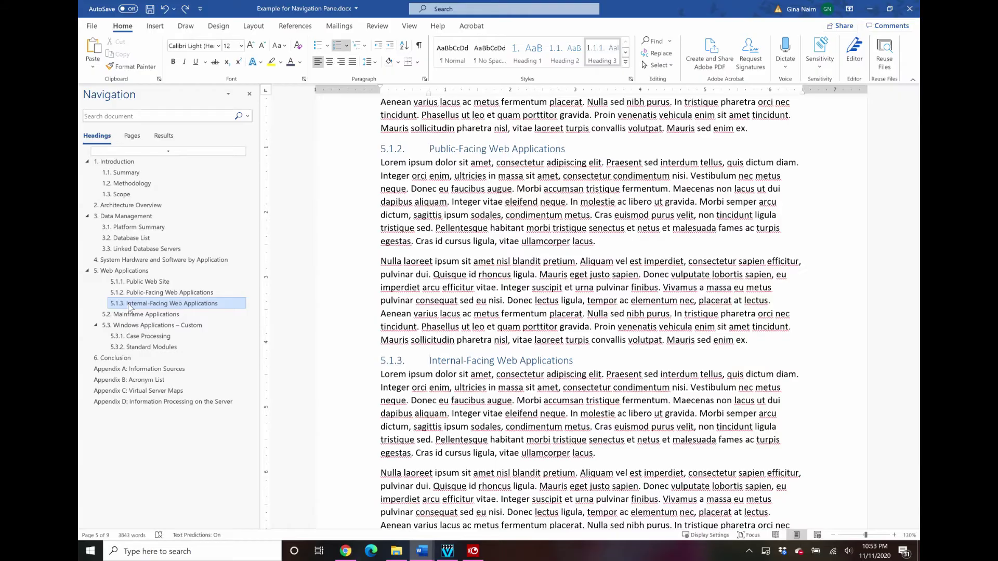
left_click_drag(128, 305, 129, 291)
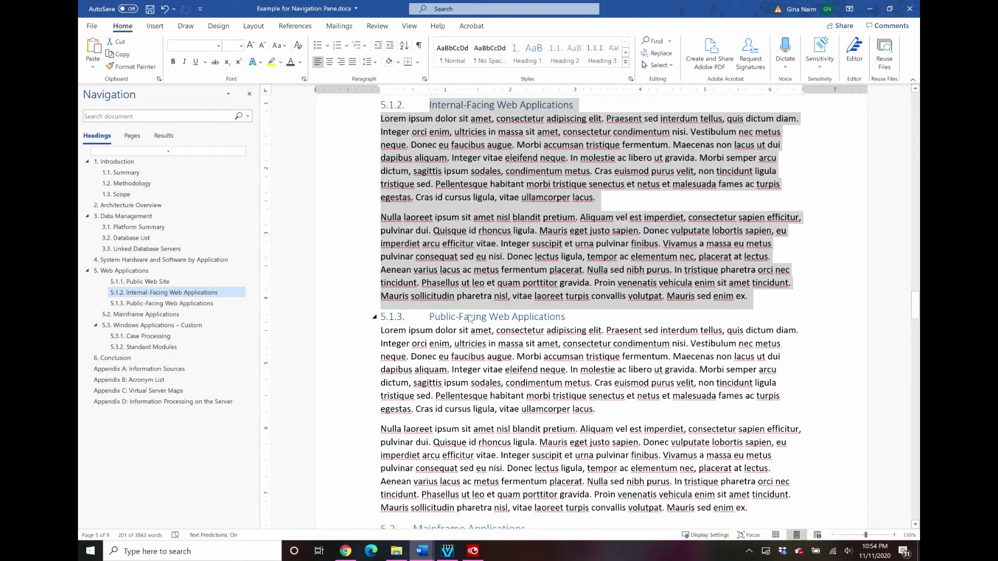
scroll(469, 318, "up", 5)
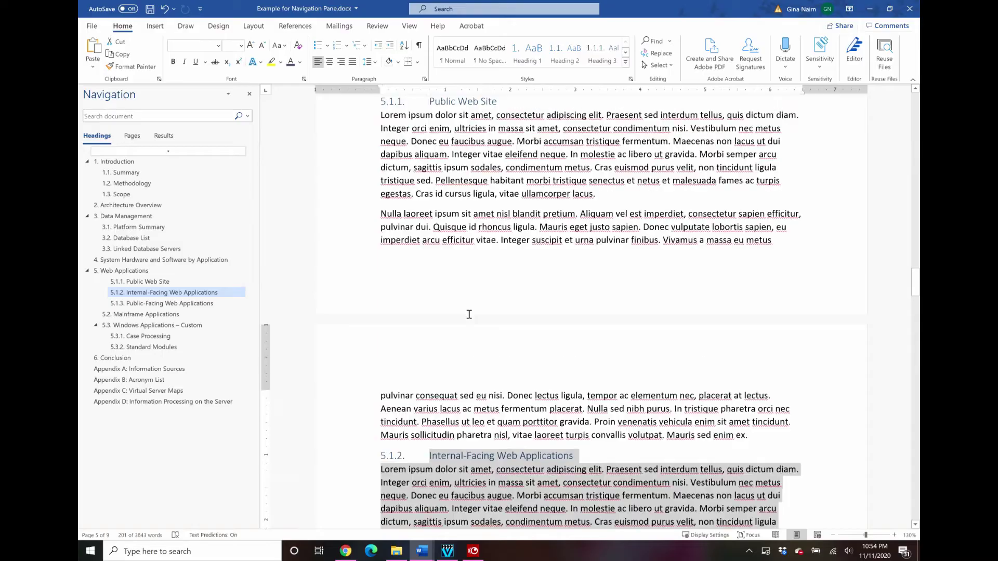
scroll(469, 314, "up", 2)
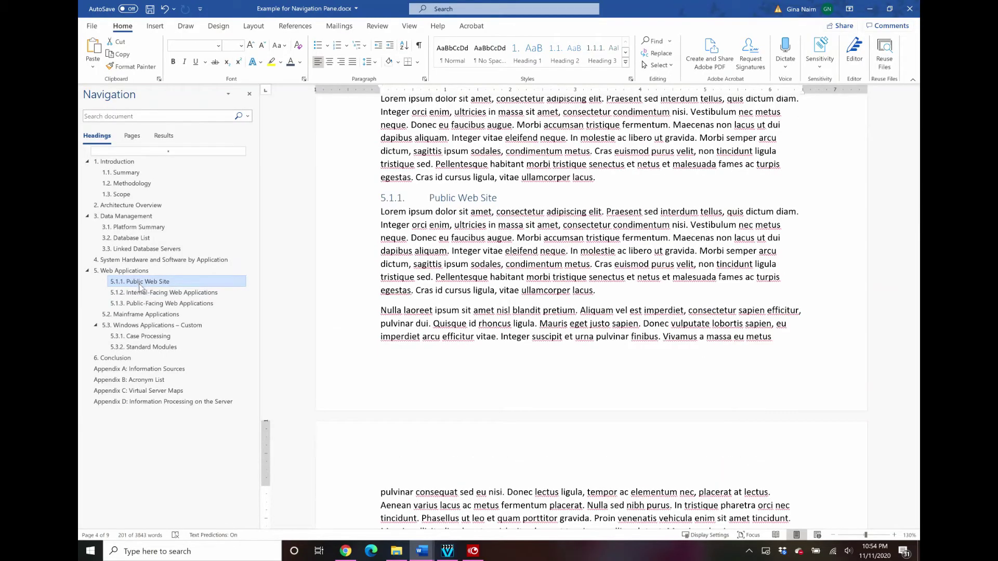
left_click(198, 293)
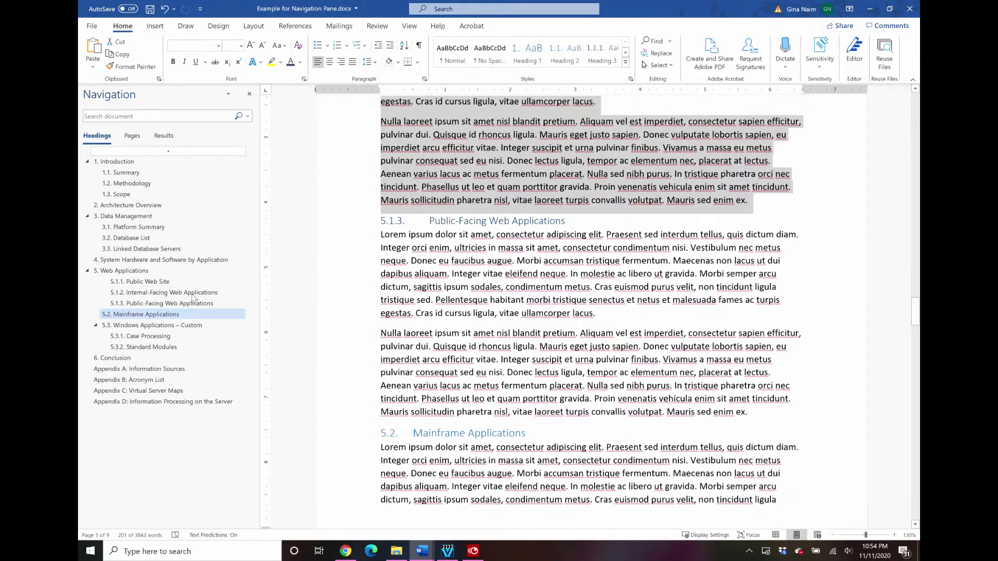
left_click(139, 337)
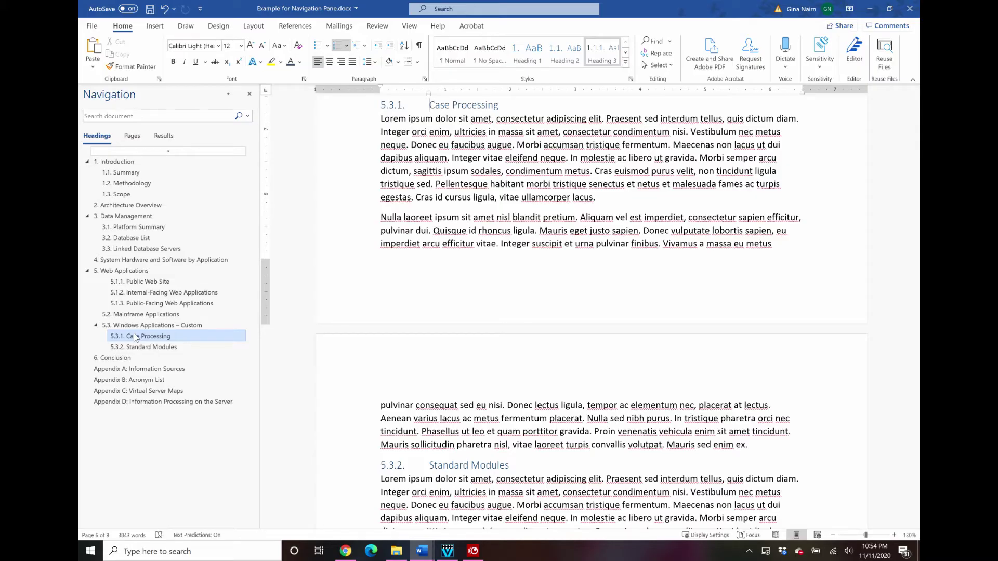
Drag 5.3.1 Case Processing up below Public-Facing Web Applications so it becomes 5.1.4
left_click_drag(135, 338, 134, 313)
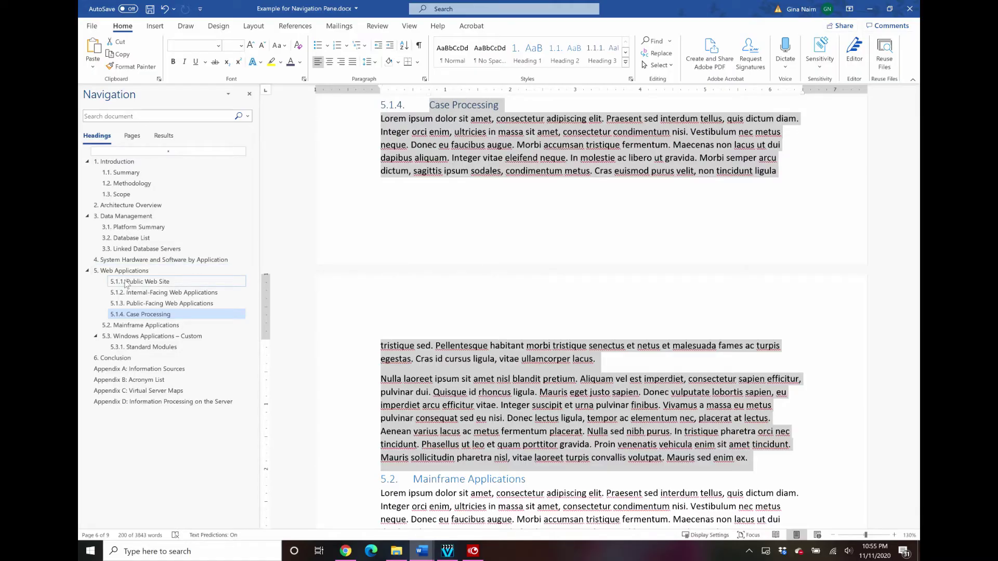
Promote 5.1.1 Public Web Site one level to 5.1 with Decrease Indent
left_click(125, 284)
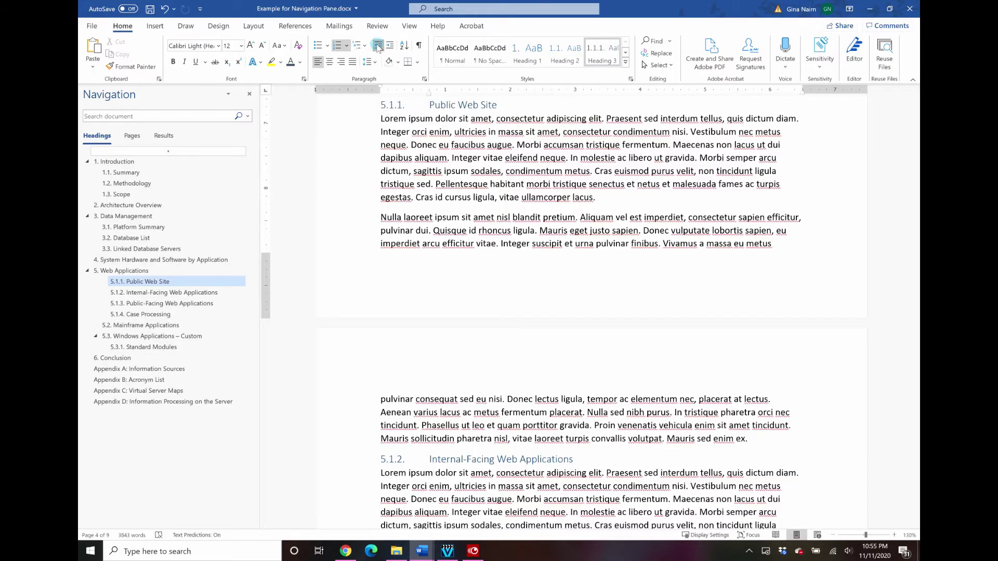
left_click(378, 46)
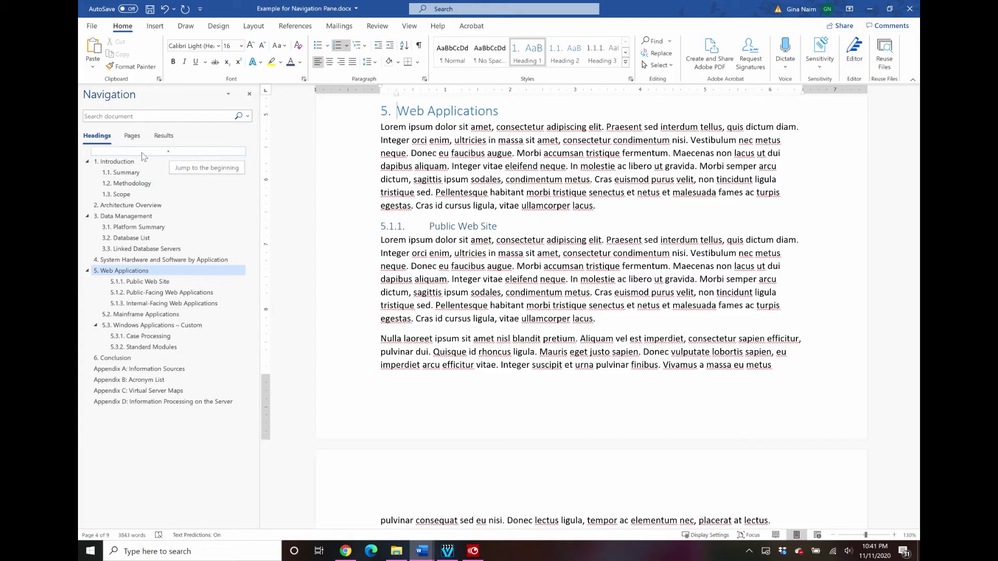
Jump back to the document's title page and 1. Introduction from the top of the Headings list
left_click(169, 155)
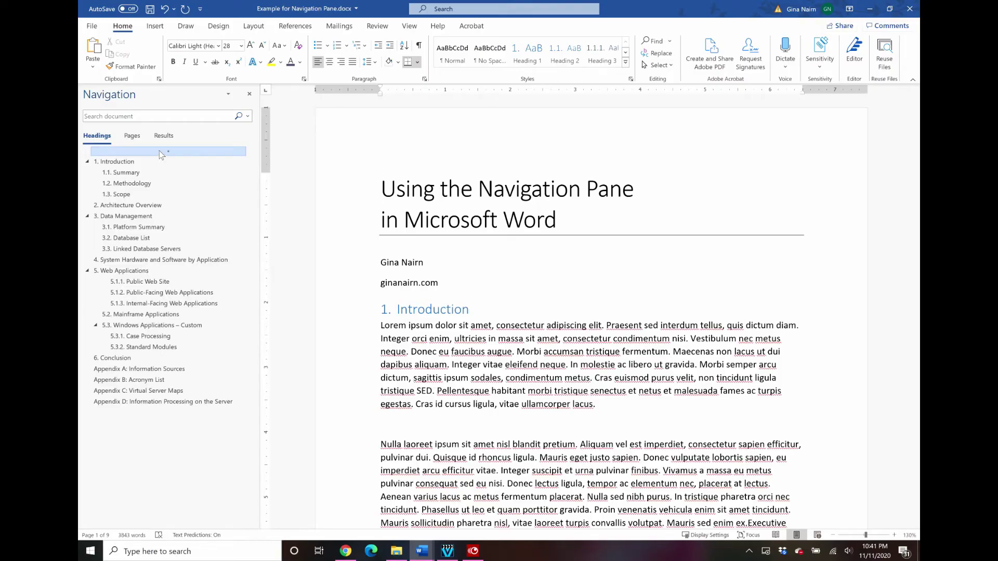
Switch the Navigation pane to the Pages view of document thumbnails
left_click(132, 136)
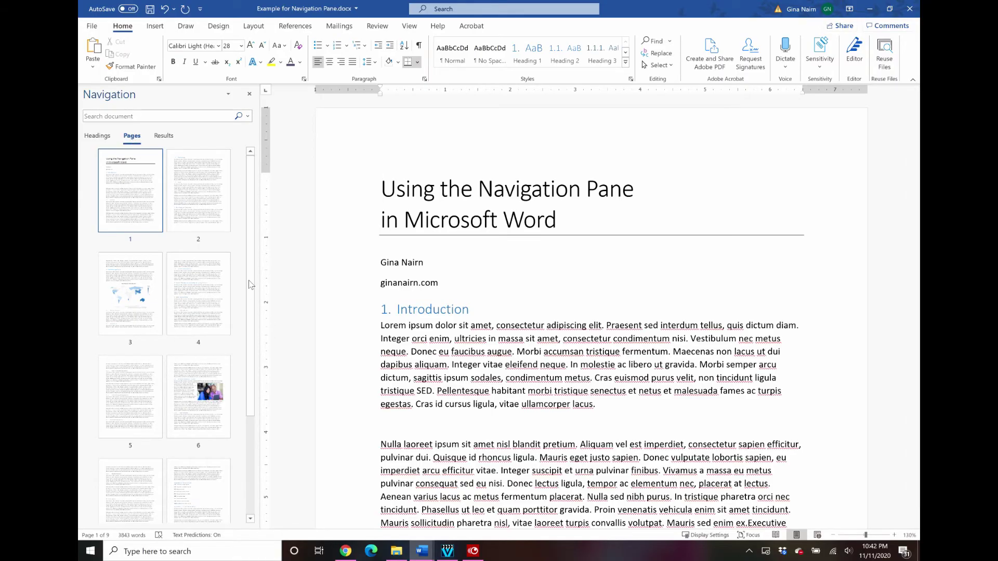
Browse the thumbnails to page 3, then page 6 (5.3 Windows Applications – Custom), and show Results
left_click_drag(249, 292, 266, 380)
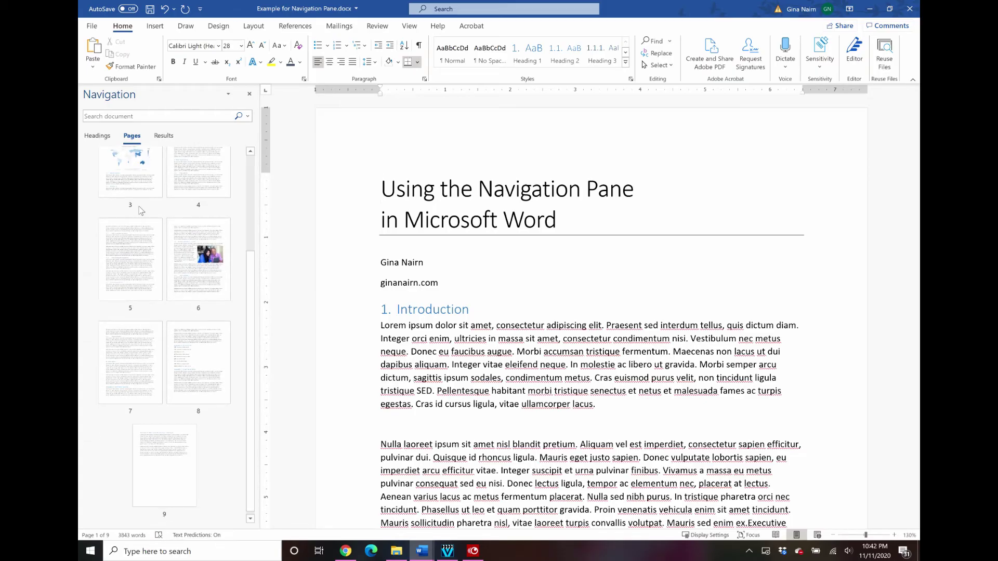
left_click(121, 167)
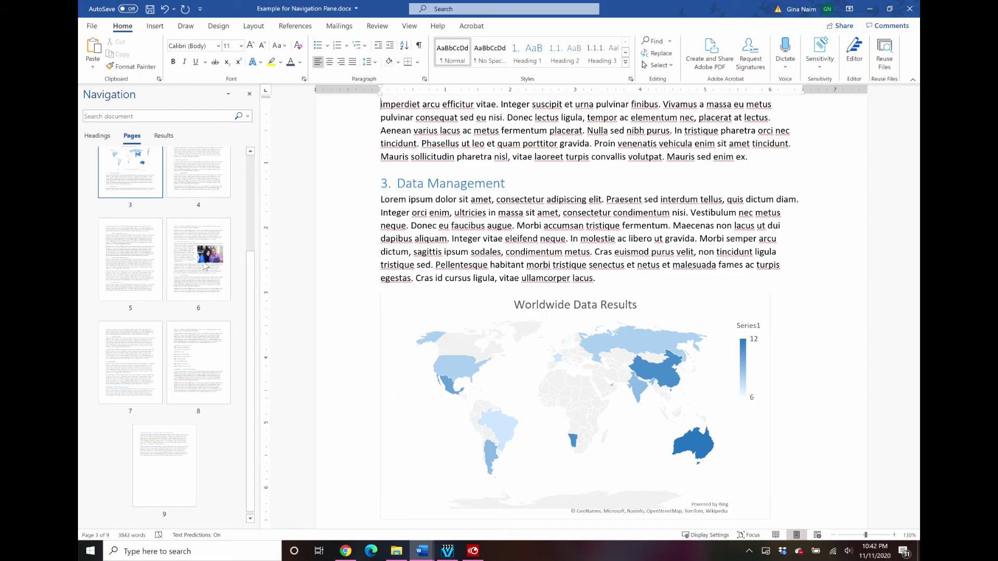
left_click(205, 265)
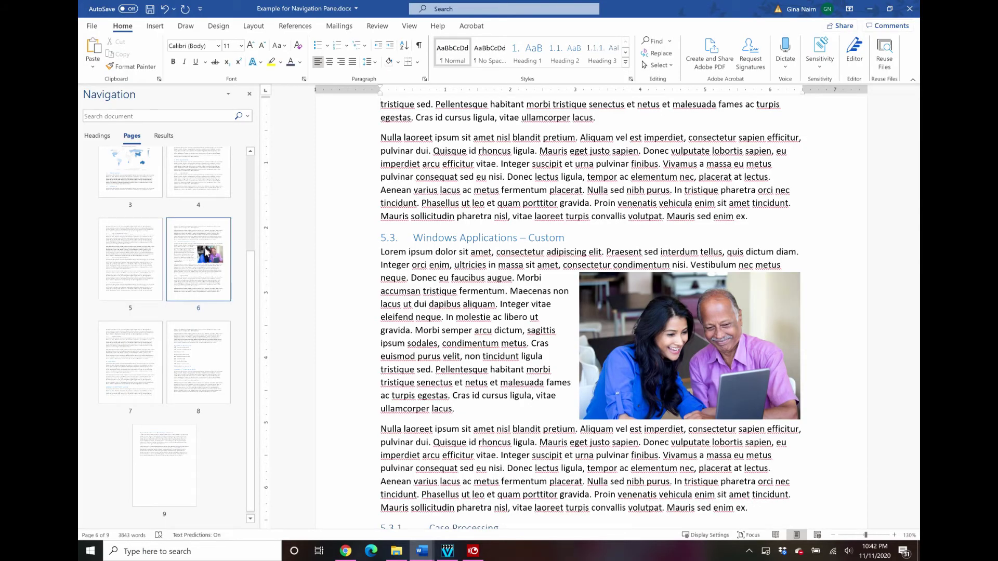
left_click(157, 138)
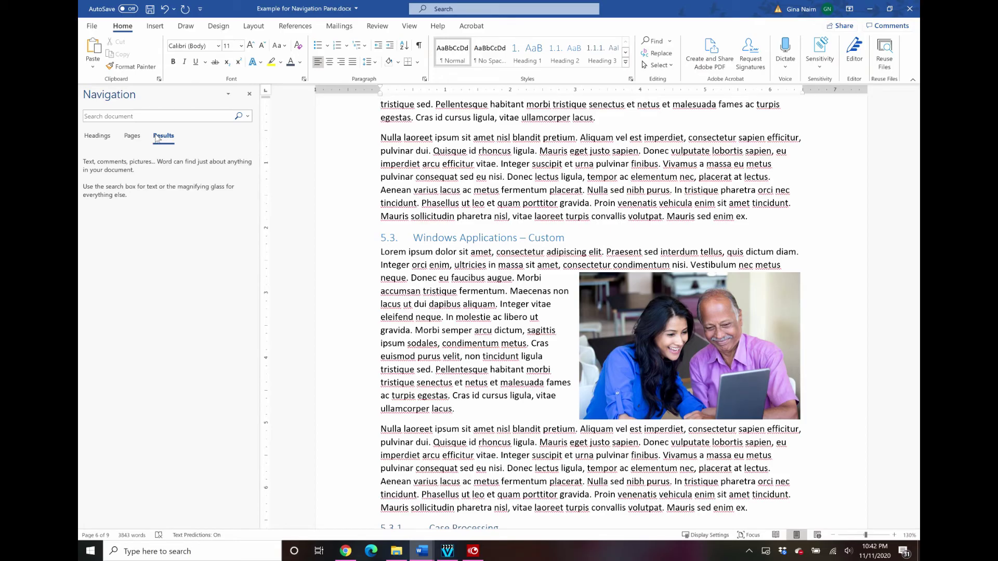
Search the document for 'Data', which finds 3 results, then close the Navigation pane
left_click(124, 115)
type("Data")
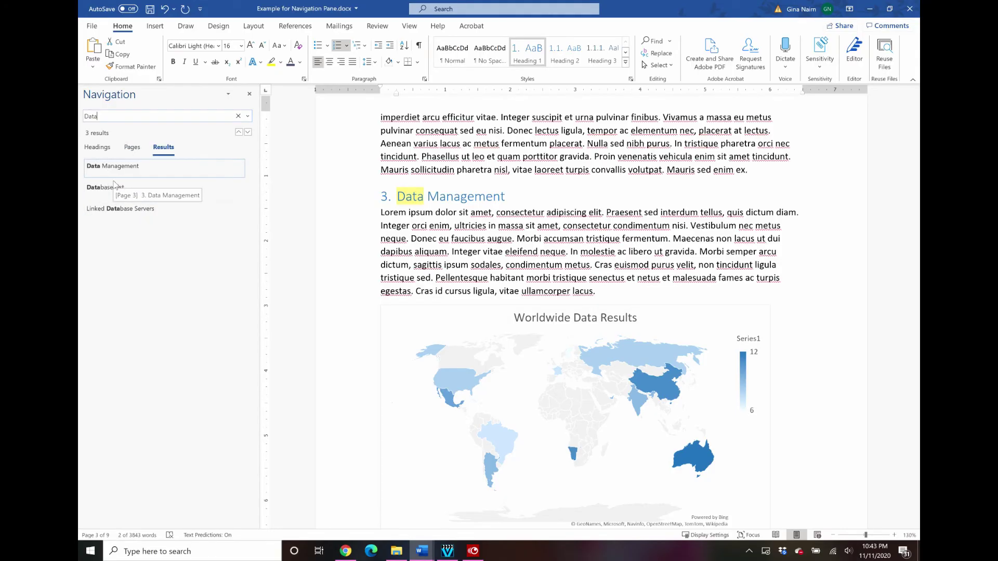
left_click(249, 95)
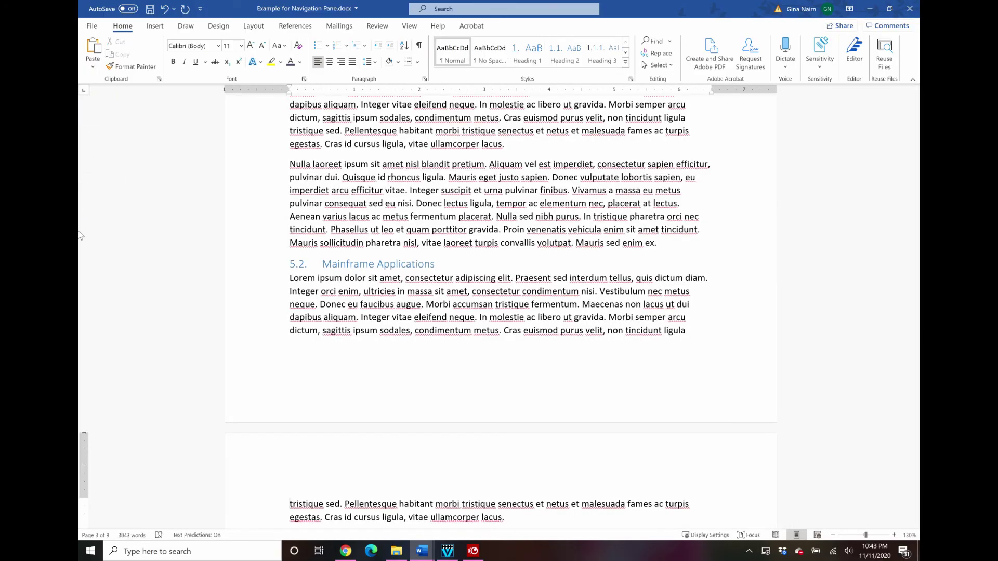
left_click(465, 201)
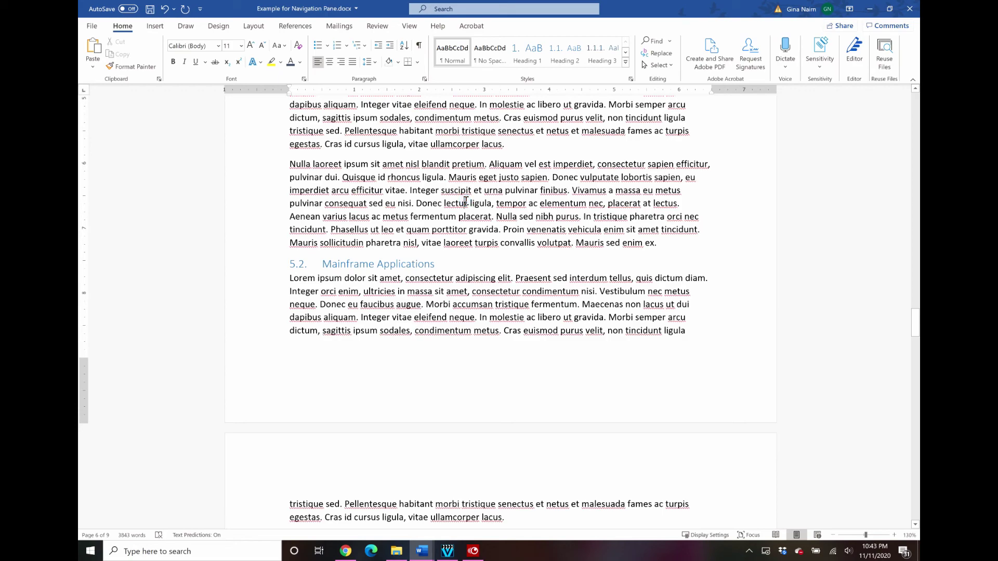
key("ctrl+f")
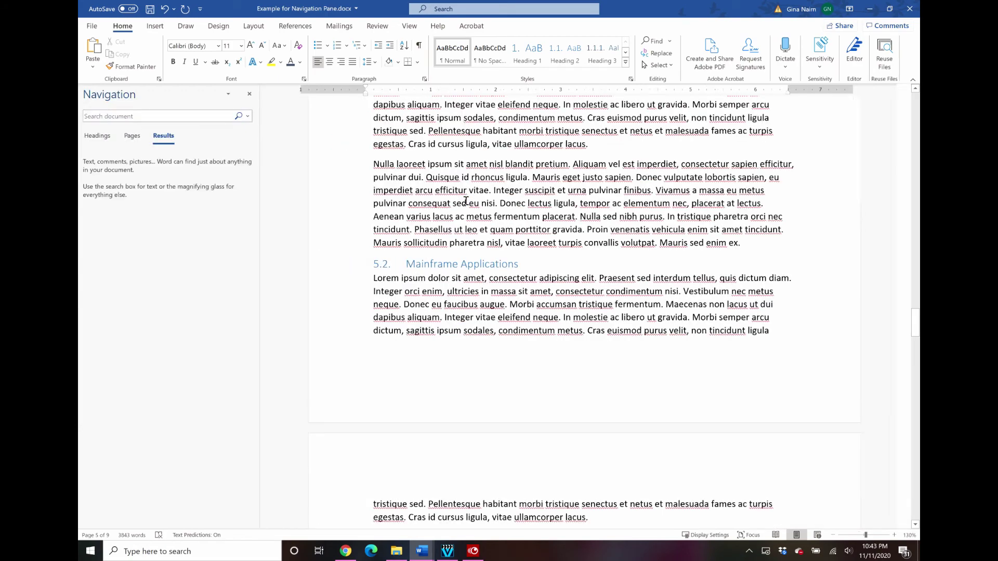
type("Data")
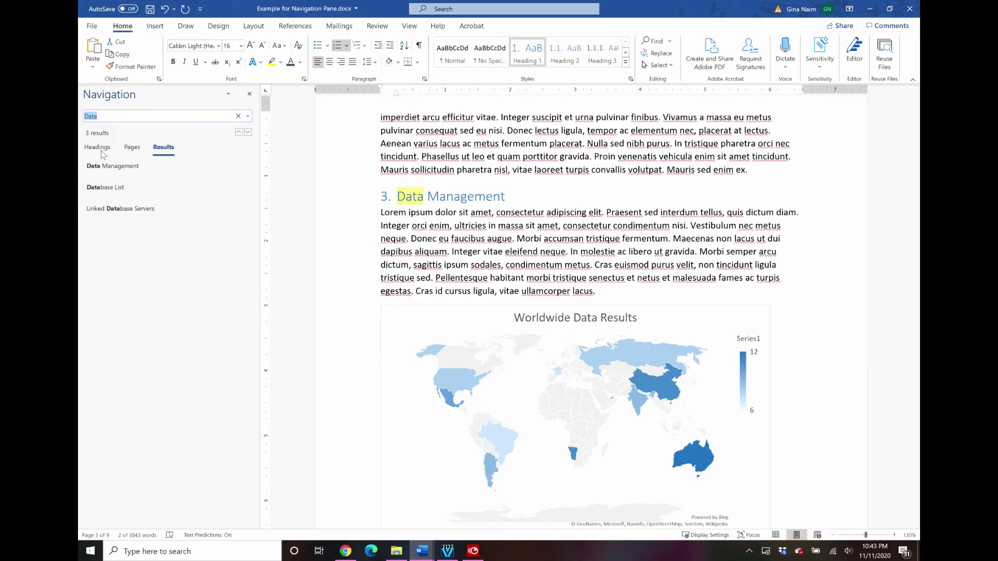
left_click(111, 192)
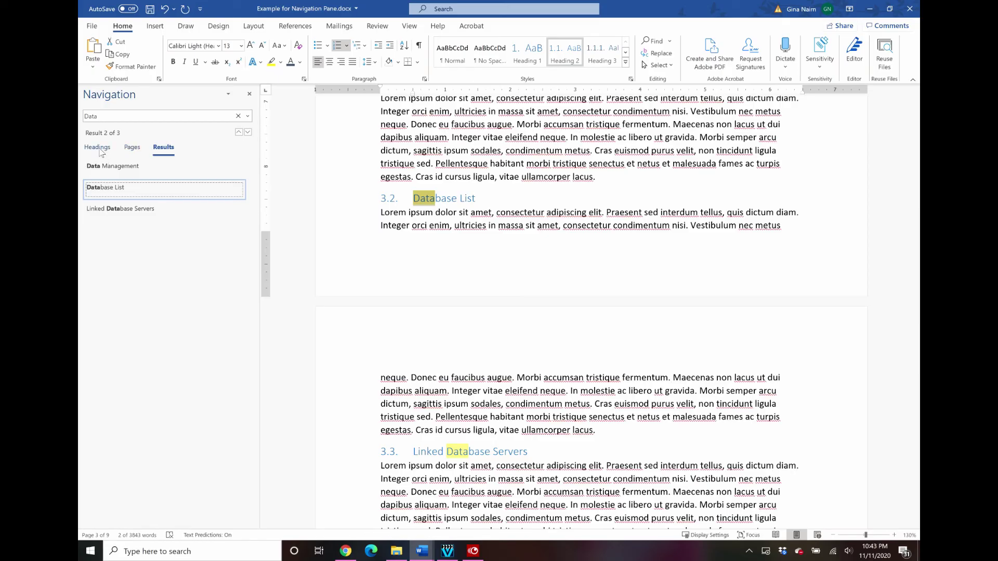
Clear the 'Data' search, cycle through the Headings, Pages and Results tabs, and end on Headings
left_click(238, 116)
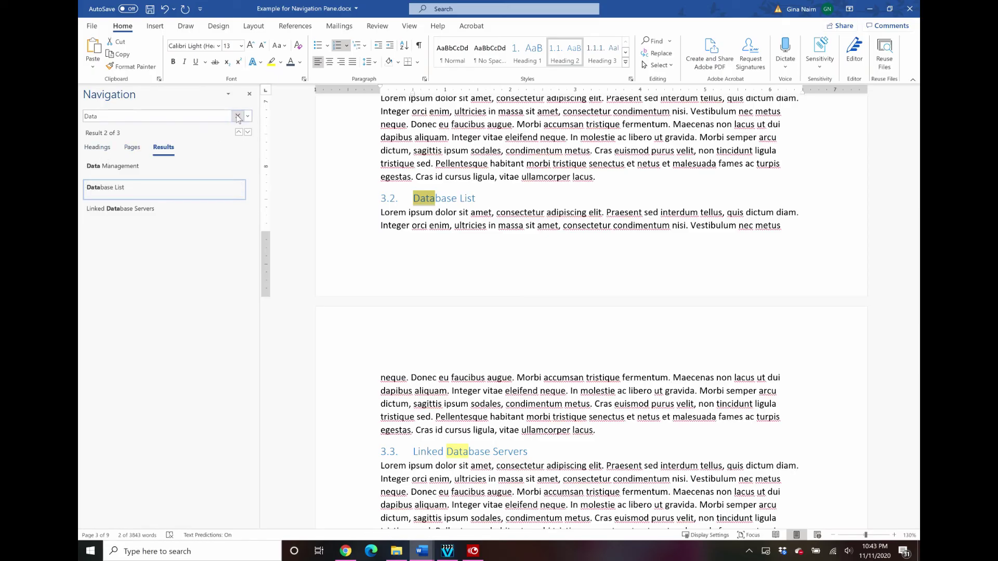
left_click(101, 140)
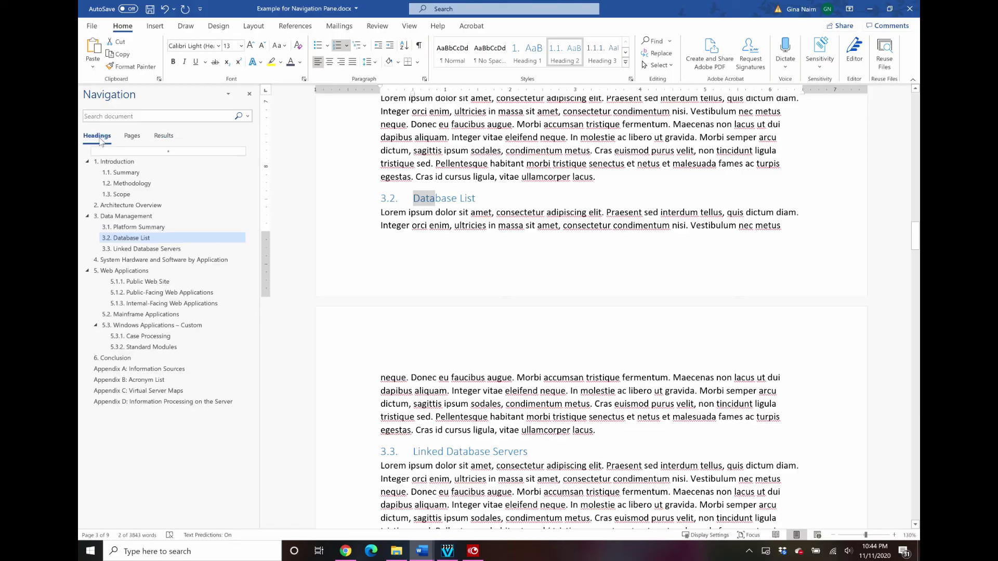
left_click(133, 138)
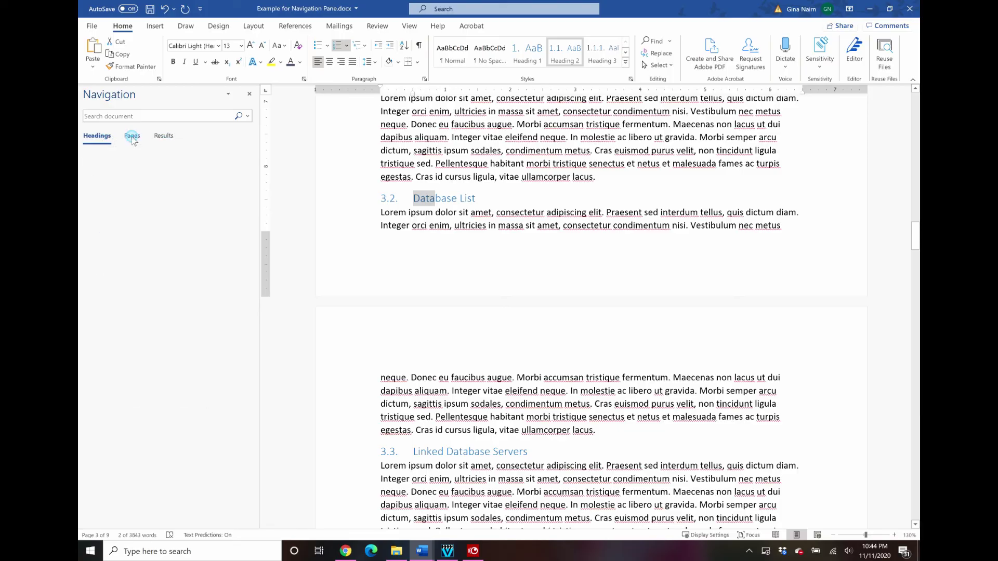
left_click(165, 137)
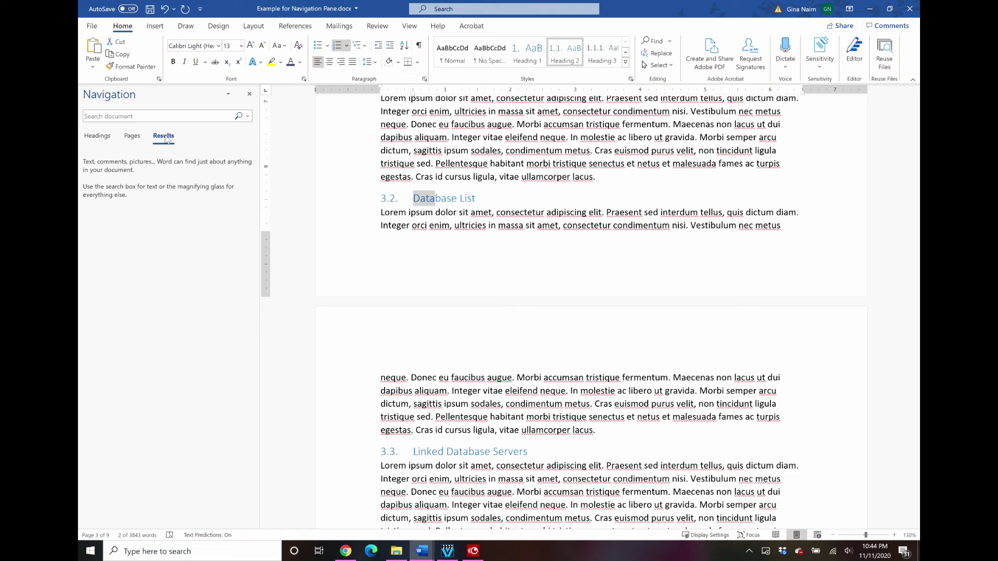
left_click(90, 140)
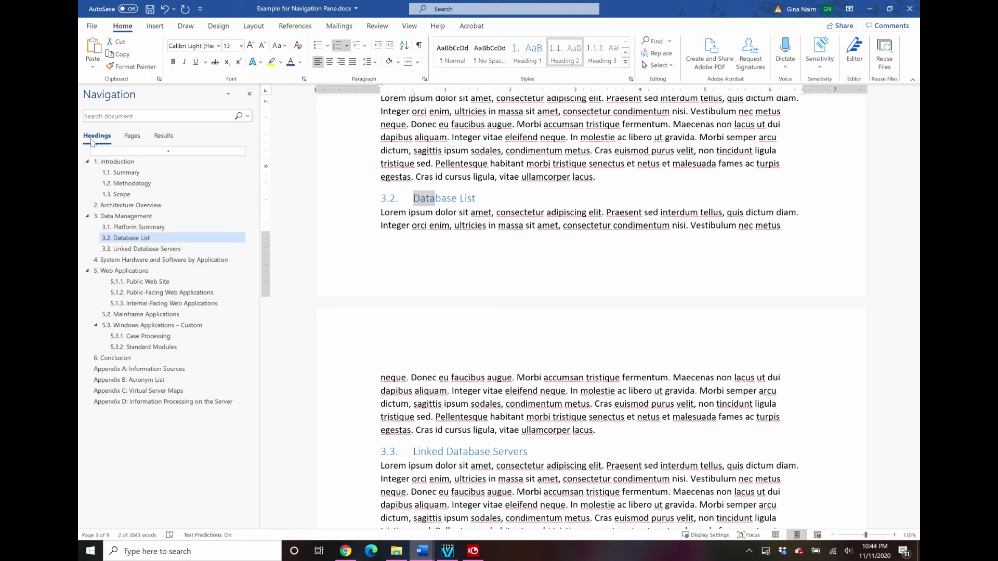